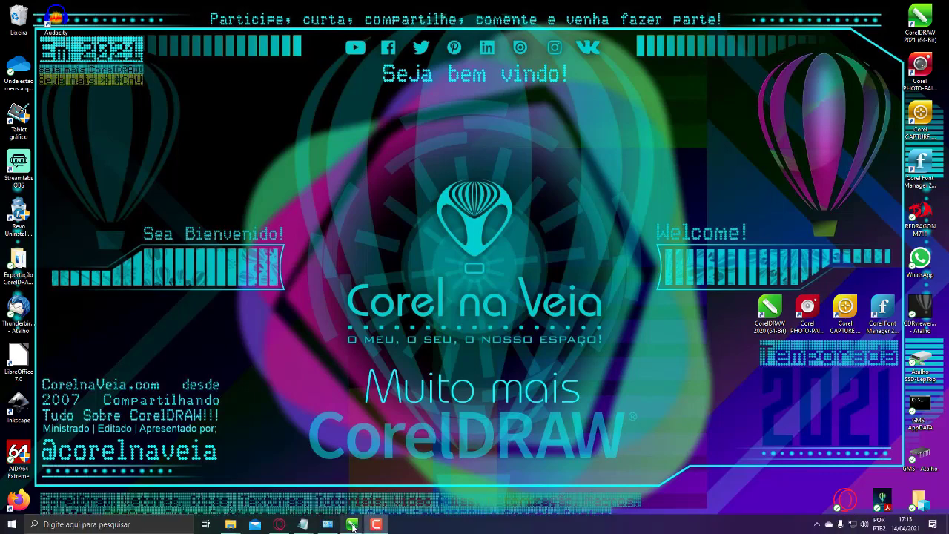
Bring up CorelDRAW 2021, then switch to the browser showing the language-change YouTube video.
{"action": "left_click", "coordinate": [313, 479]}
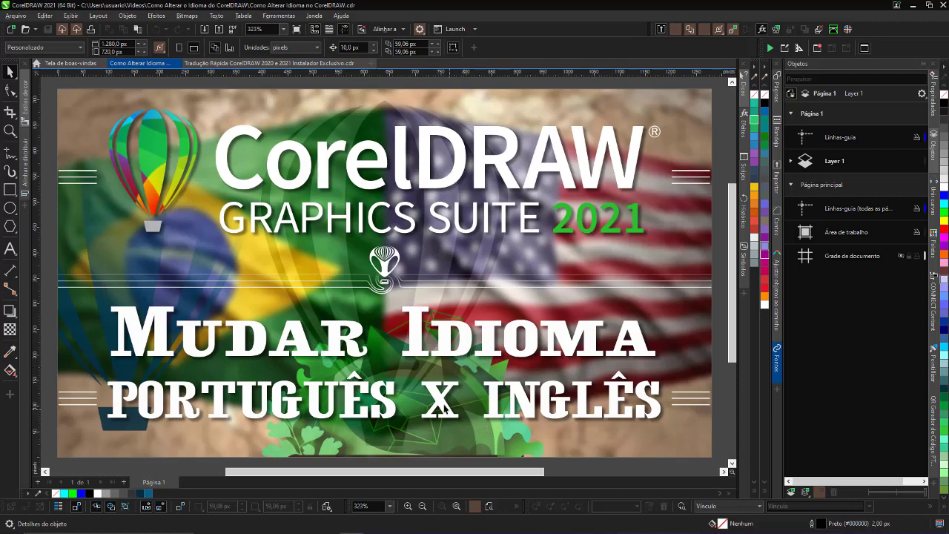
{"action": "key", "text": "alt+Tab"}
{"action": "key", "text": "alt+Tab"}
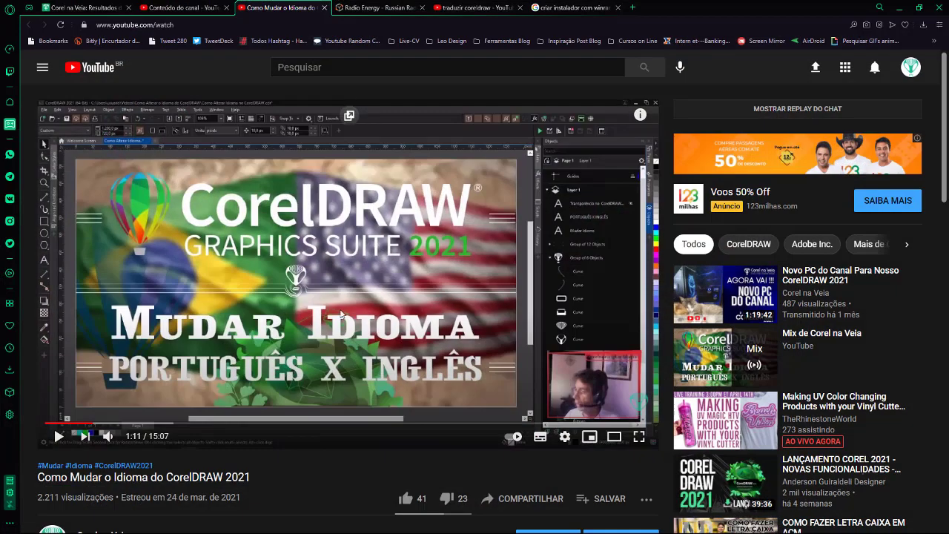
Skim the video's description and comments, then minimize the browser to reveal the CorelDRAW 2021 document.
{"action": "scroll", "coordinate": [353, 435], "scroll_direction": "down", "scroll_amount": 2}
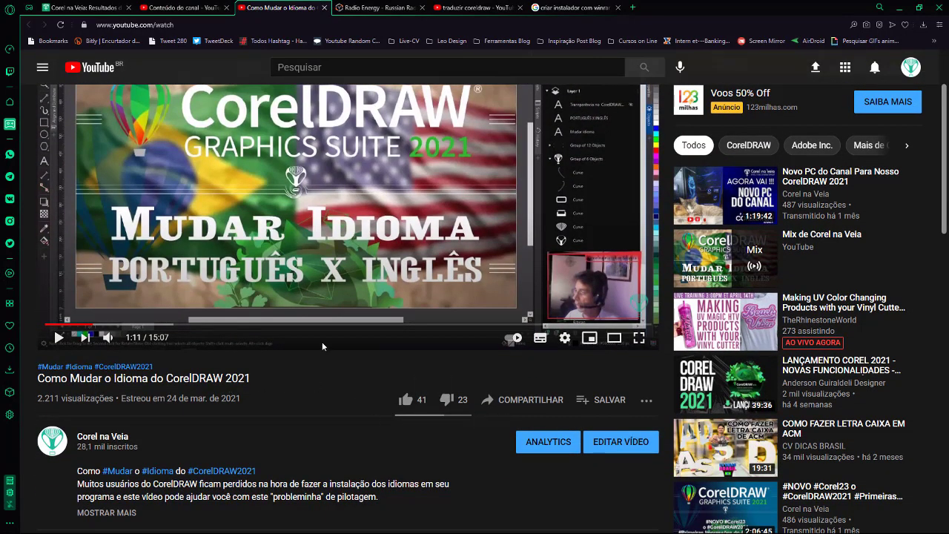
{"action": "scroll", "coordinate": [207, 429], "scroll_direction": "down", "scroll_amount": 2}
{"action": "scroll", "coordinate": [208, 428], "scroll_direction": "down", "scroll_amount": 2}
{"action": "scroll", "coordinate": [208, 428], "scroll_direction": "down", "scroll_amount": 1}
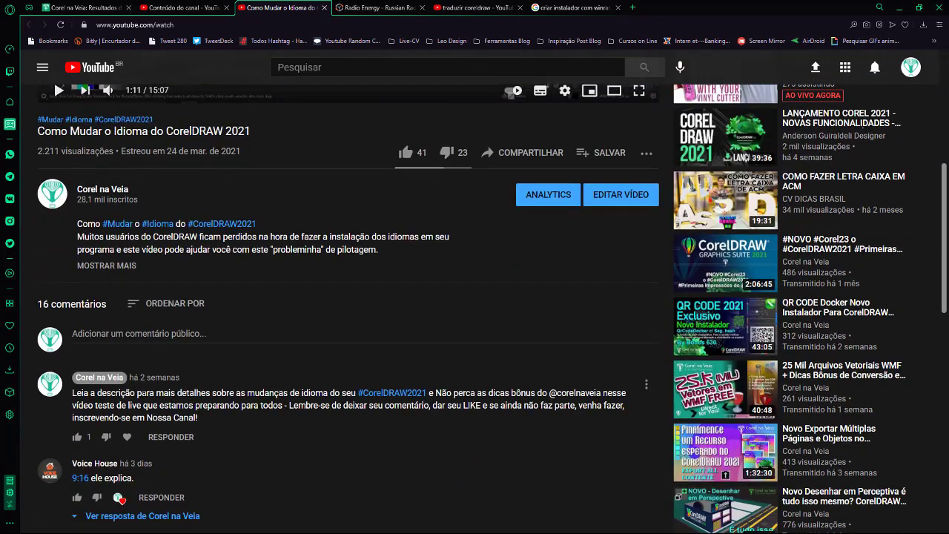
{"action": "scroll", "coordinate": [89, 378], "scroll_direction": "down", "scroll_amount": 2}
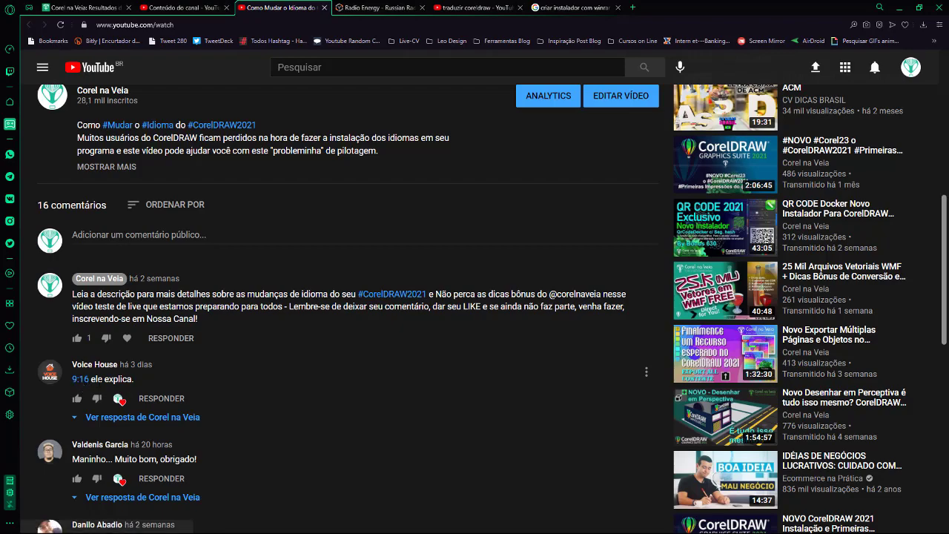
{"action": "scroll", "coordinate": [257, 399], "scroll_direction": "down", "scroll_amount": 1}
{"action": "scroll", "coordinate": [332, 357], "scroll_direction": "up", "scroll_amount": 3}
{"action": "scroll", "coordinate": [333, 358], "scroll_direction": "up", "scroll_amount": 3}
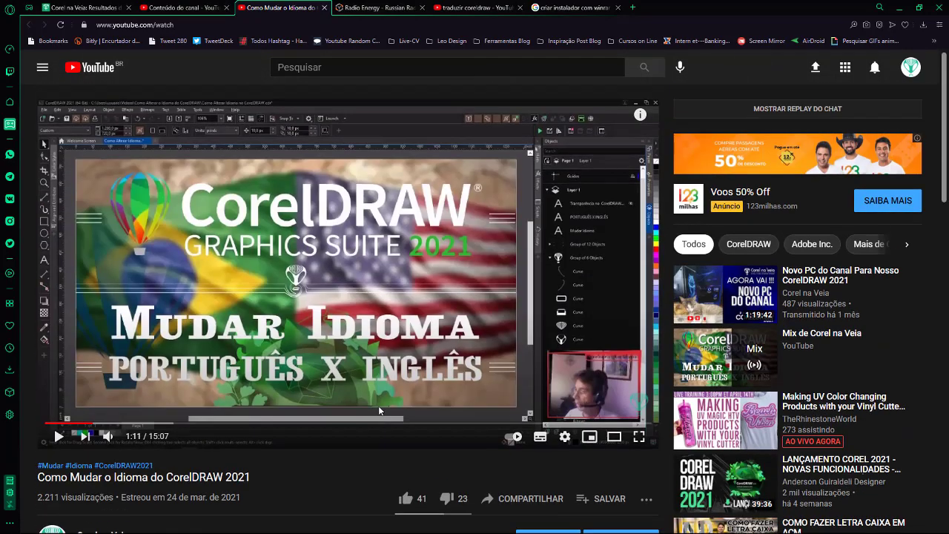
{"action": "left_click", "coordinate": [900, 11]}
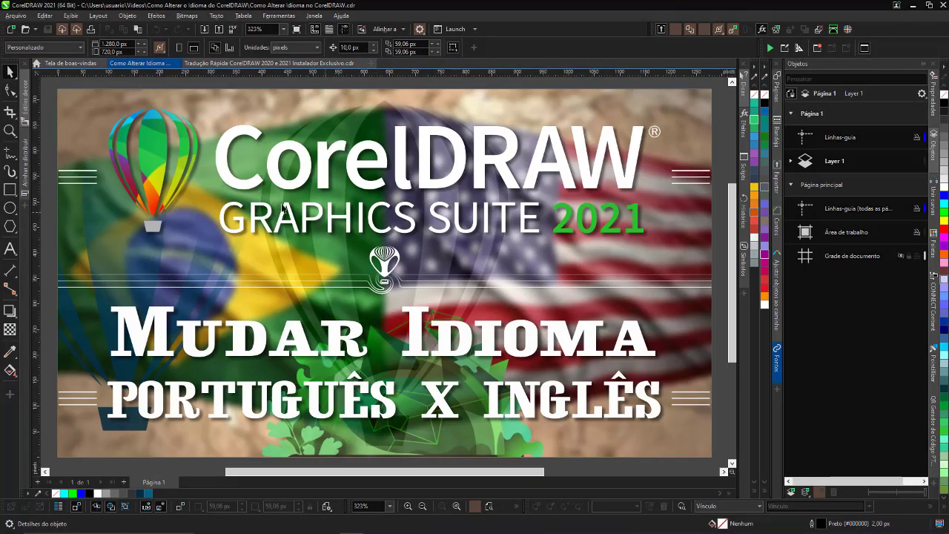
Confirm Global options offer Português do Brasil-BR and English-US, keep Portuguese unchanged, and minimize CorelDRAW 2021.
{"action": "left_click", "coordinate": [419, 29]}
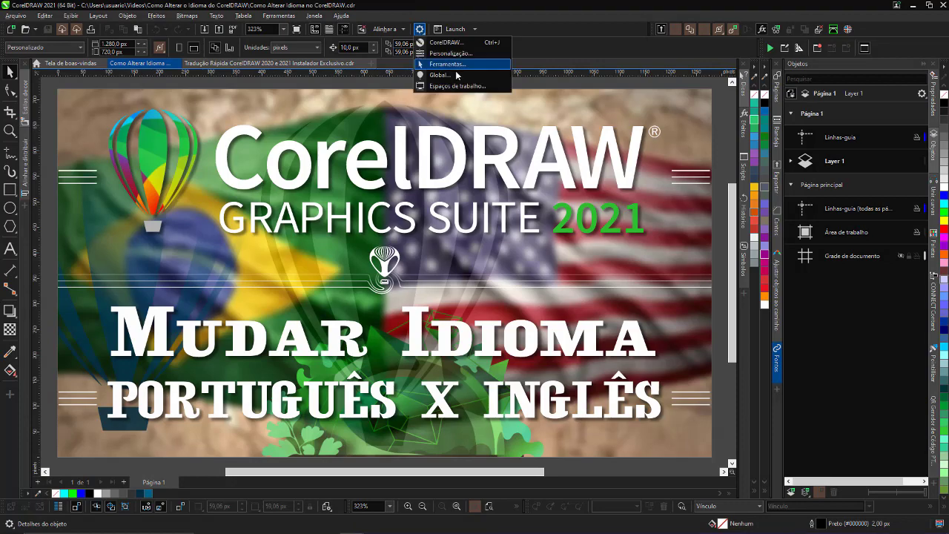
{"action": "left_click", "coordinate": [447, 80]}
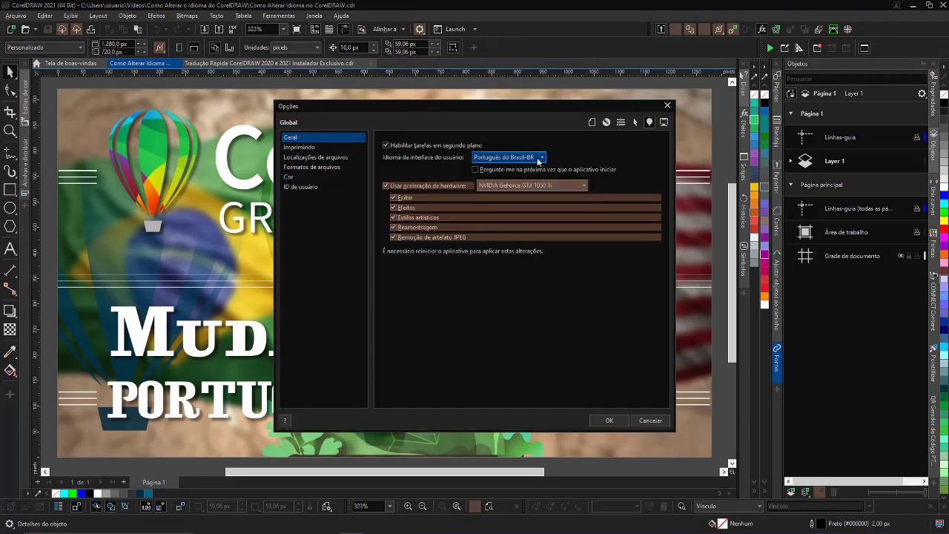
{"action": "left_click", "coordinate": [541, 158]}
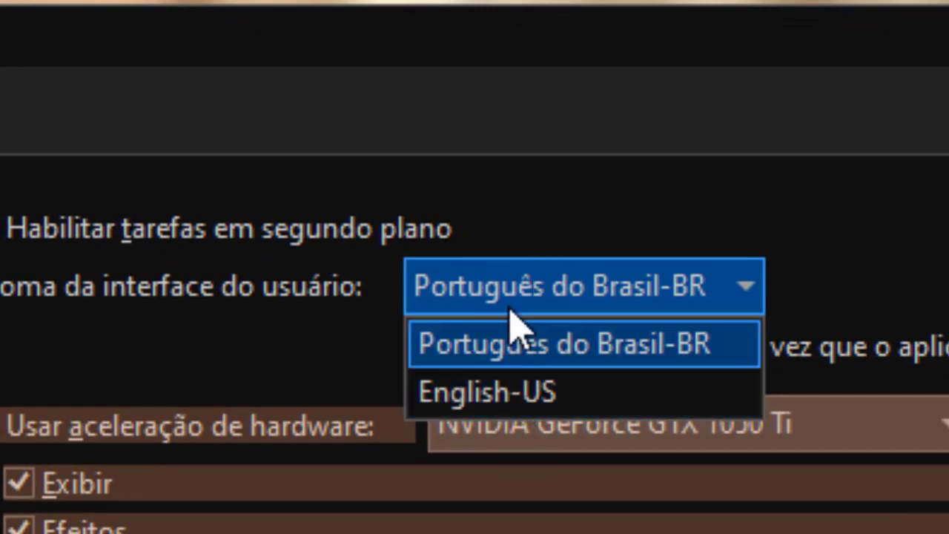
{"action": "left_click", "coordinate": [910, 290]}
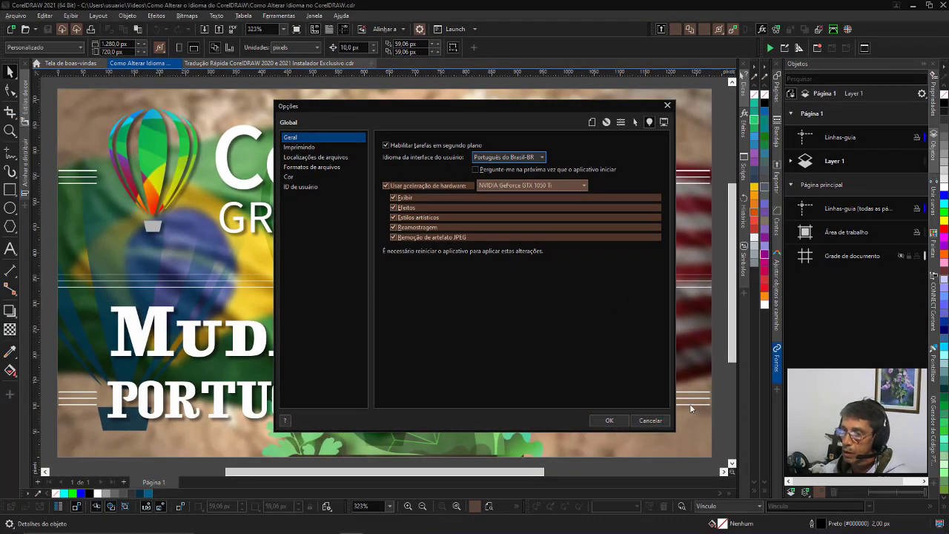
{"action": "left_click", "coordinate": [652, 420]}
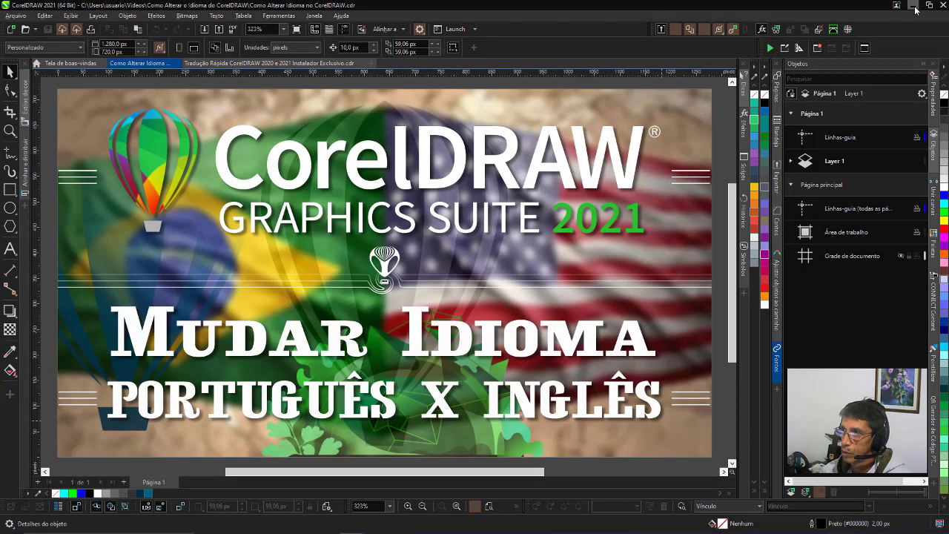
{"action": "left_click", "coordinate": [914, 6]}
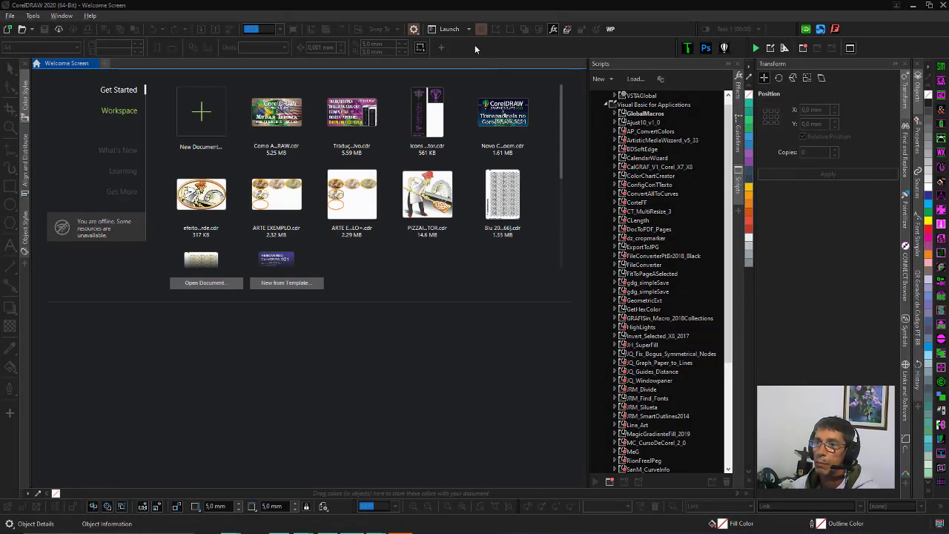
Keep English-US as CorelDRAW 2020's interface language in Global options, confirm, and close the program.
{"action": "left_click", "coordinate": [443, 30]}
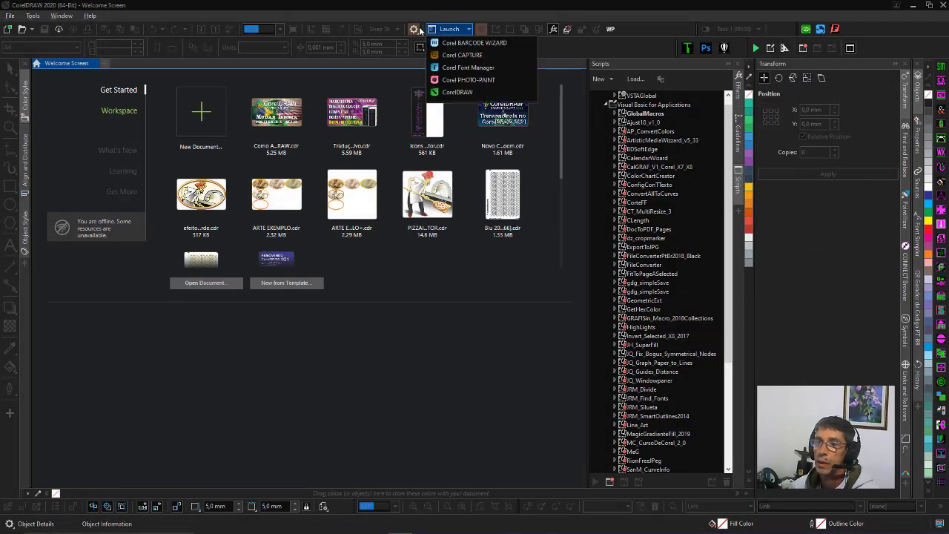
{"action": "left_click", "coordinate": [419, 31]}
{"action": "left_click", "coordinate": [415, 30]}
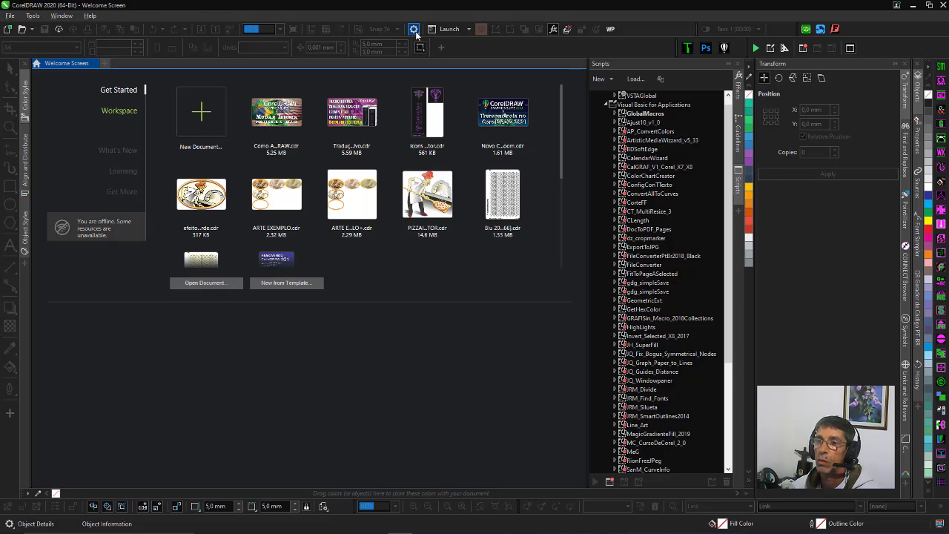
{"action": "left_click", "coordinate": [413, 30]}
{"action": "left_click", "coordinate": [445, 77]}
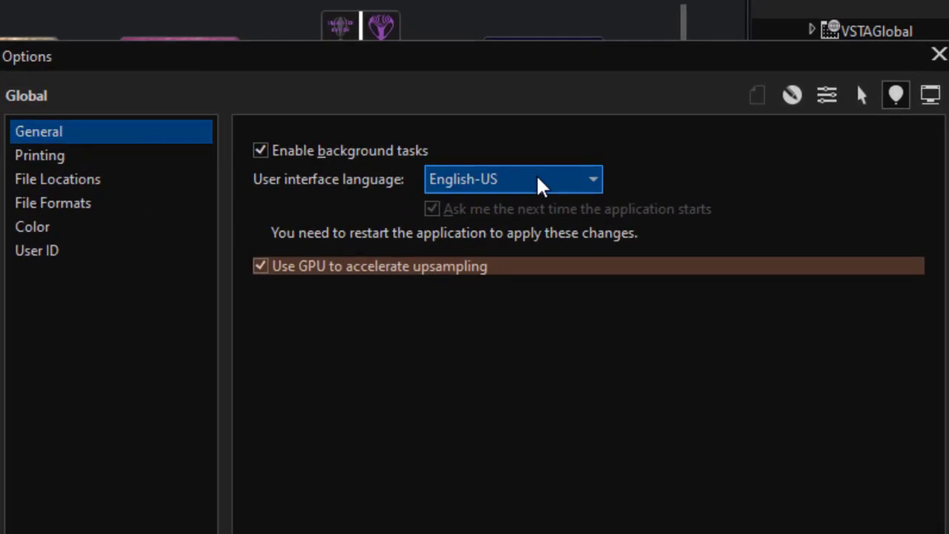
{"action": "left_click", "coordinate": [529, 177]}
{"action": "left_click", "coordinate": [562, 176]}
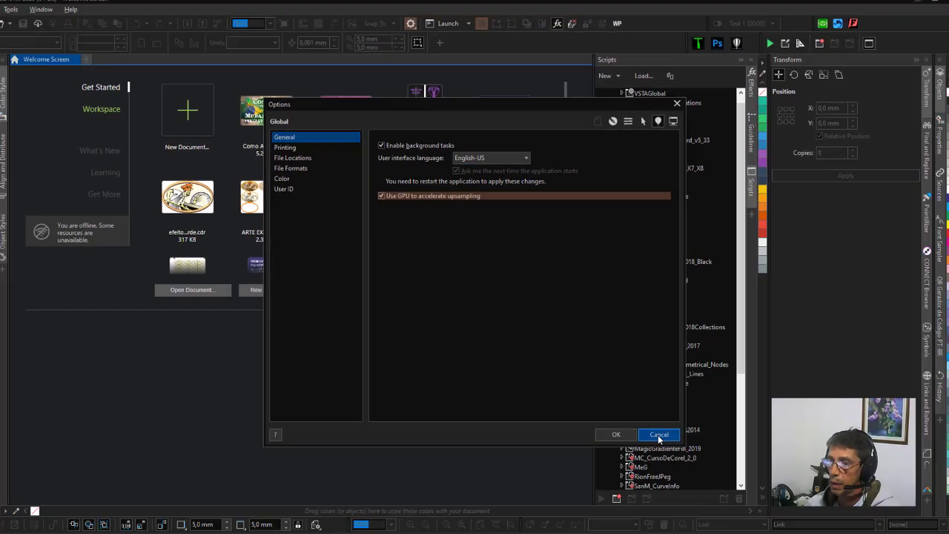
{"action": "left_click", "coordinate": [659, 438]}
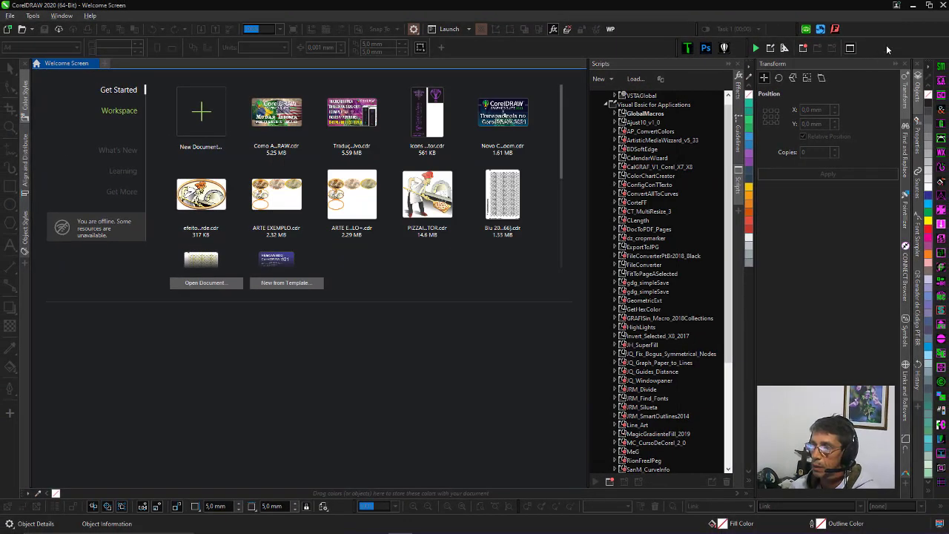
{"action": "left_click", "coordinate": [944, 8]}
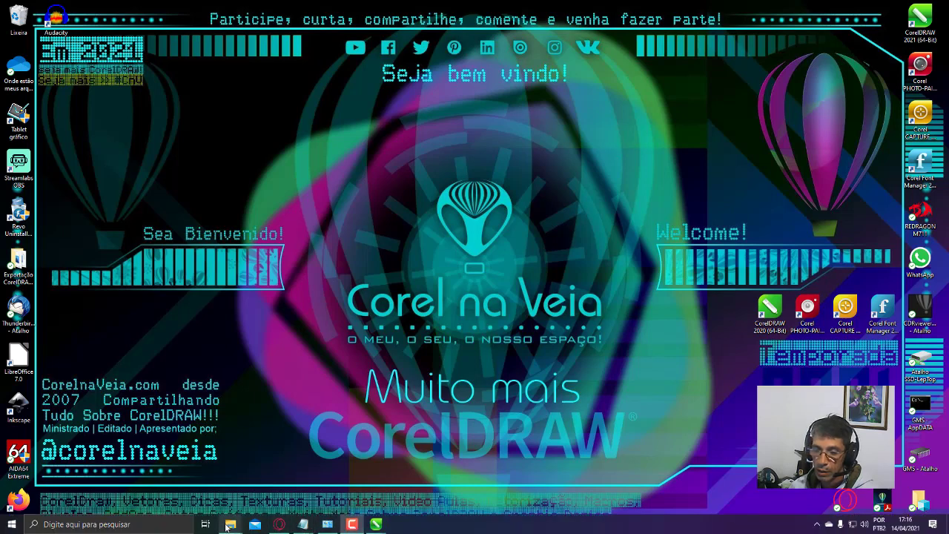
Maximize the Languages folder and run the CDR2020-Translater.exe installer.
{"action": "left_click", "coordinate": [230, 525]}
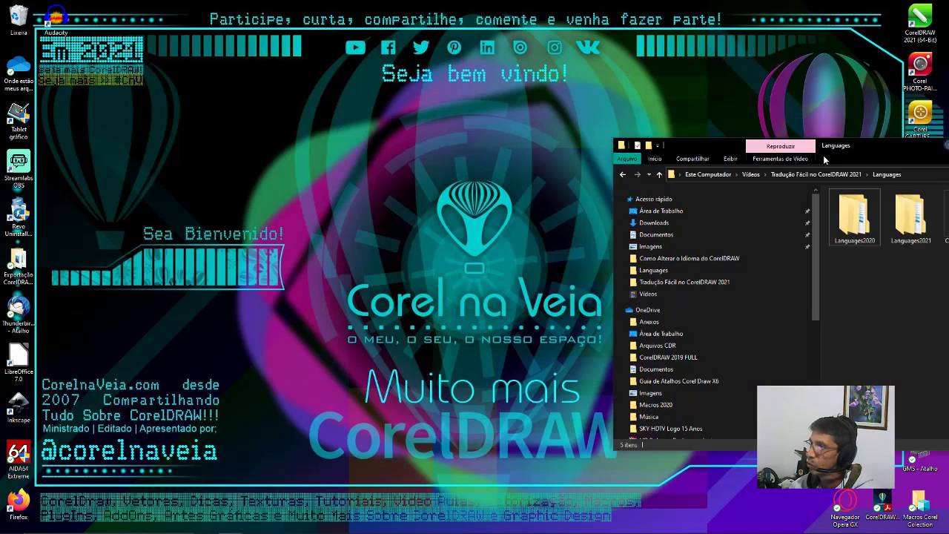
{"action": "left_click_drag", "start_coordinate": [822, 83], "coordinate": [500, 4]}
{"action": "left_click", "coordinate": [347, 94]}
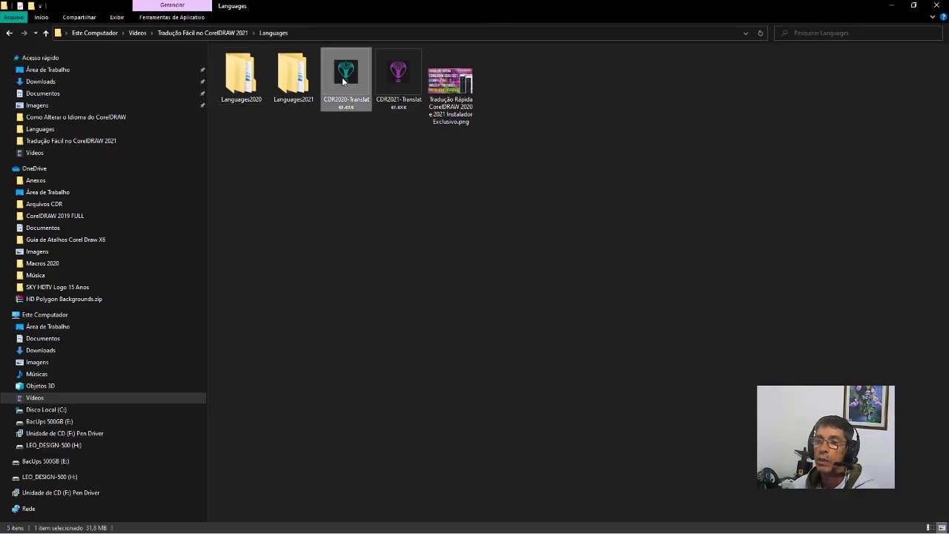
{"action": "left_click", "coordinate": [639, 208]}
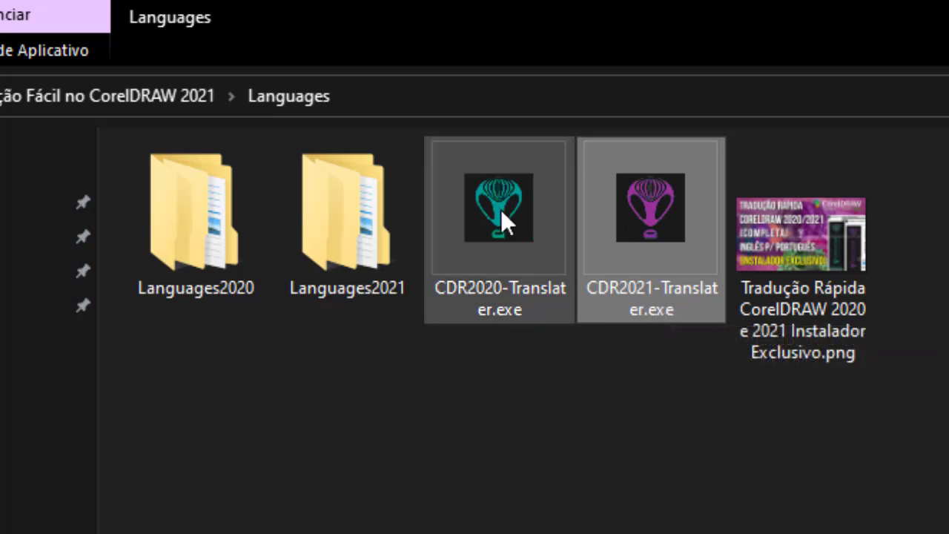
{"action": "left_click", "coordinate": [499, 209]}
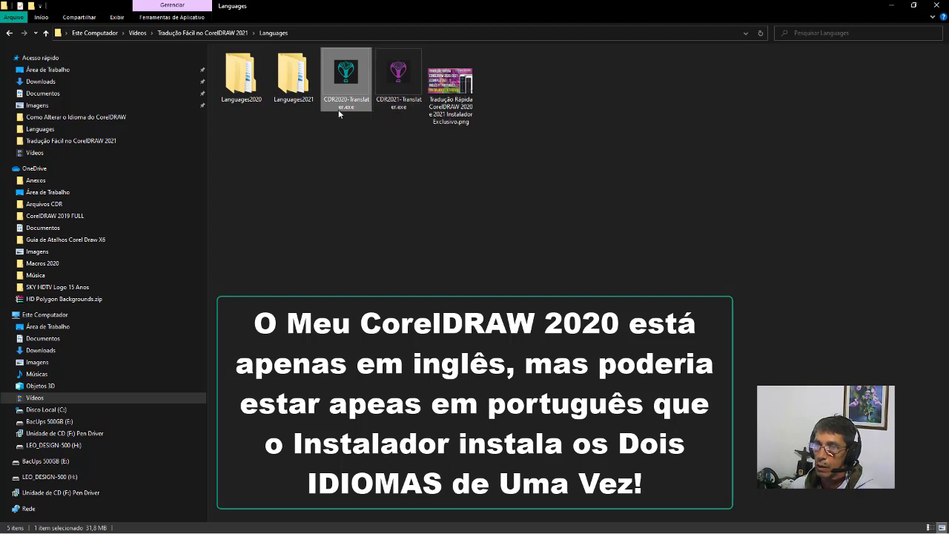
{"action": "double_click", "coordinate": [346, 80]}
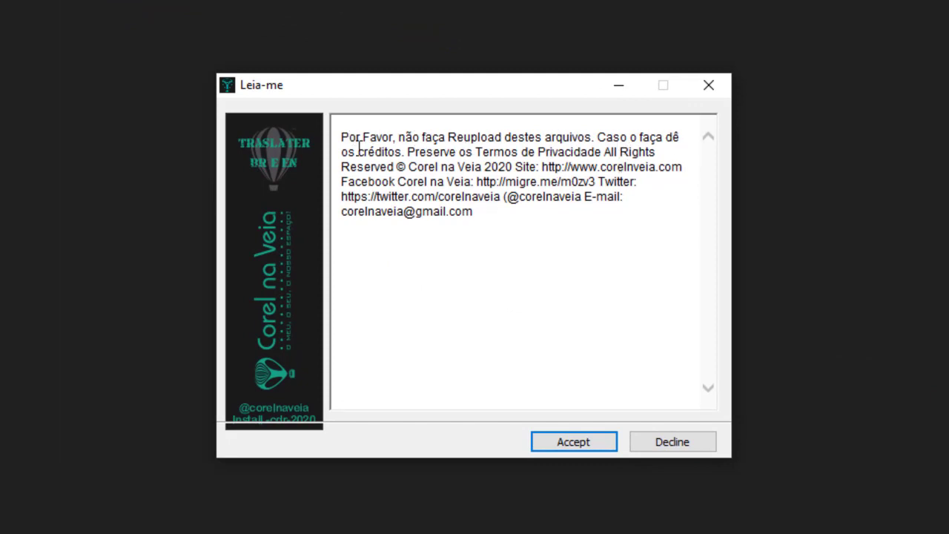
Accept the Leia-me terms and install into C:\Program Files\Corel\CorelDRAW Graphics Suite 2020.
{"action": "left_click_drag", "start_coordinate": [397, 156], "coordinate": [603, 152]}
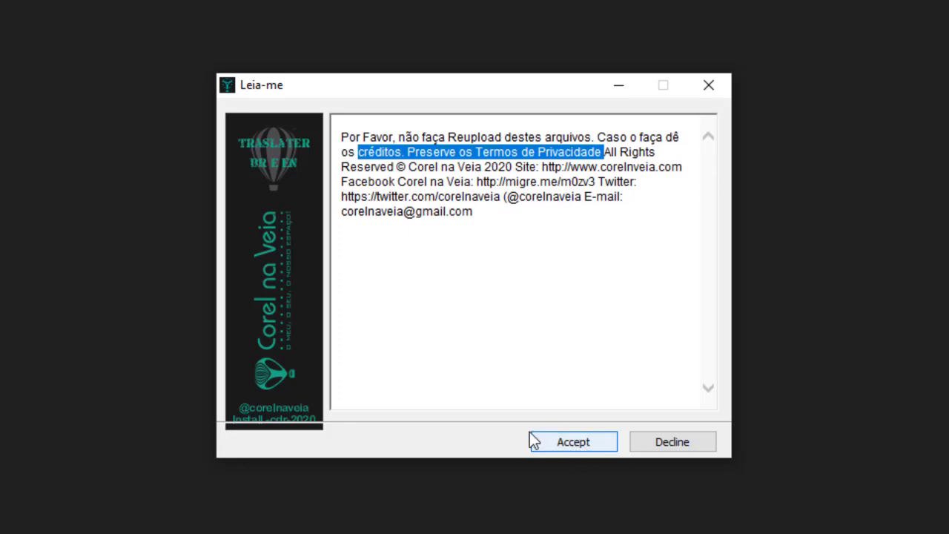
{"action": "left_click", "coordinate": [583, 444]}
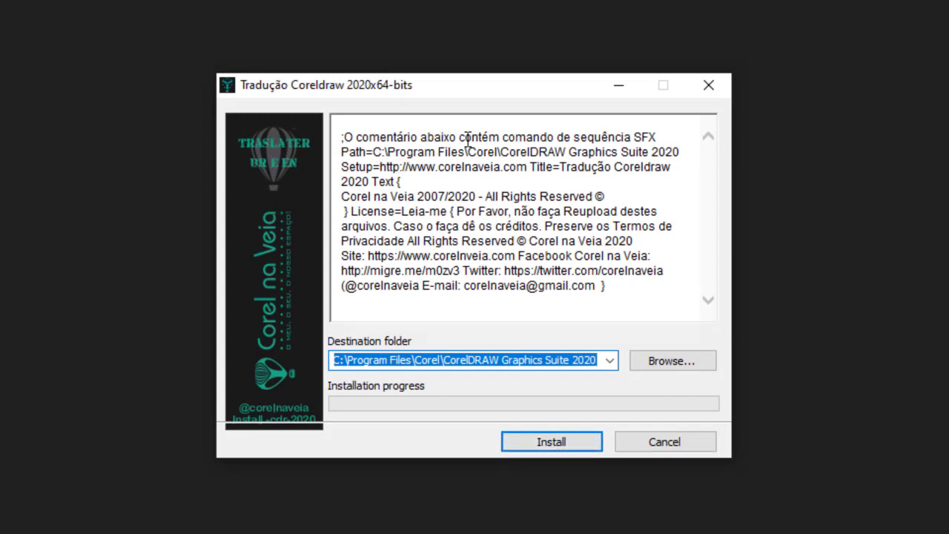
{"action": "left_click", "coordinate": [560, 443]}
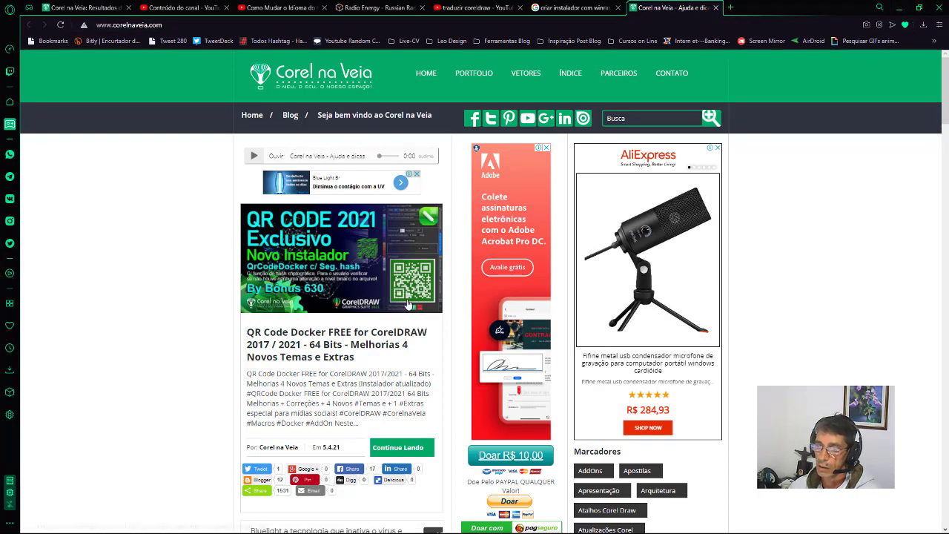
Minimize the Corel na Veia browser window and the Languages folder to reveal the desktop.
{"action": "scroll", "coordinate": [570, 277], "scroll_direction": "down", "scroll_amount": 3}
{"action": "scroll", "coordinate": [570, 277], "scroll_direction": "up", "scroll_amount": 3}
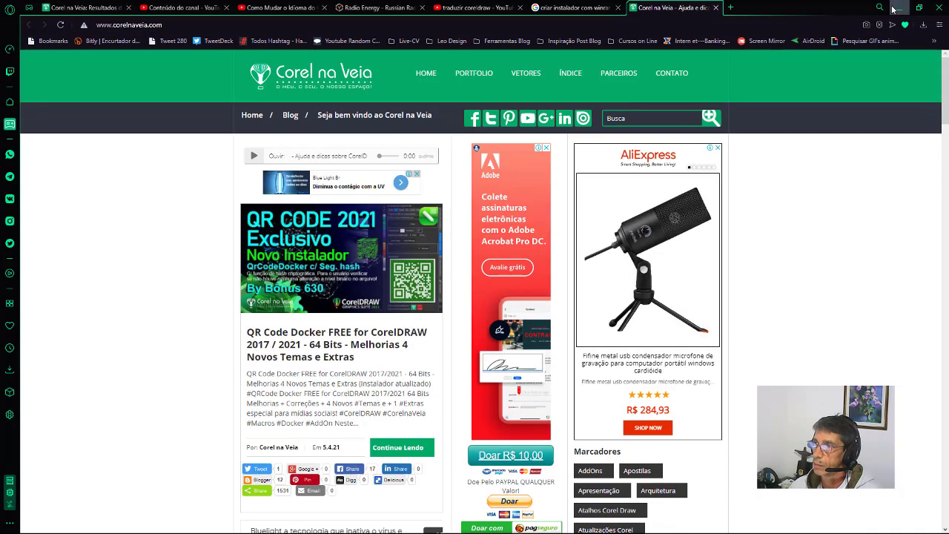
{"action": "left_click", "coordinate": [899, 6]}
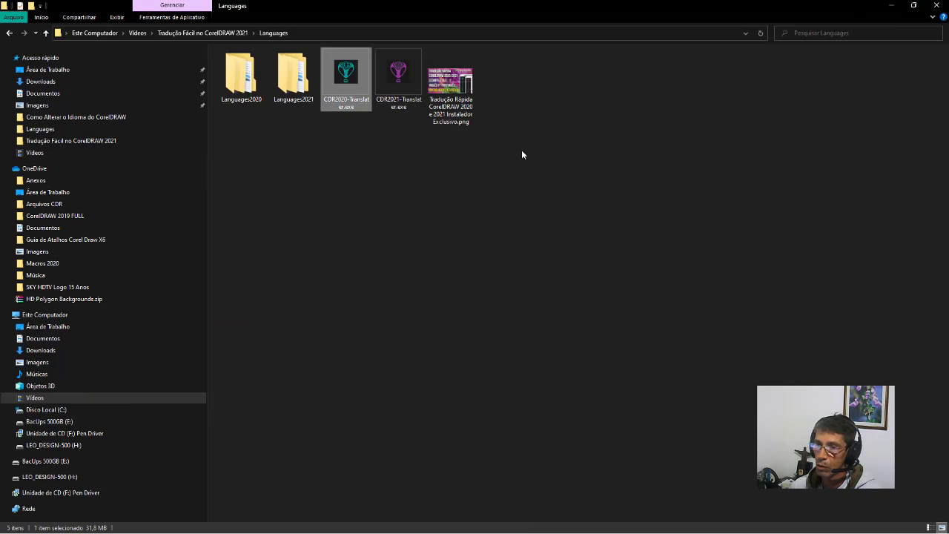
{"action": "left_click", "coordinate": [890, 5]}
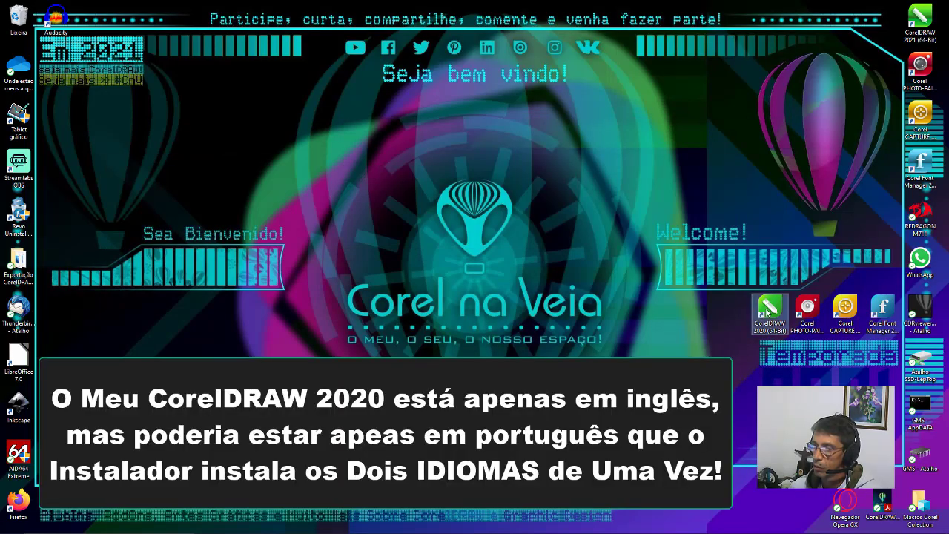
Launch CorelDRAW 2020 from the desktop with Português do Brasil-BR as the startup language.
{"action": "double_click", "coordinate": [768, 310]}
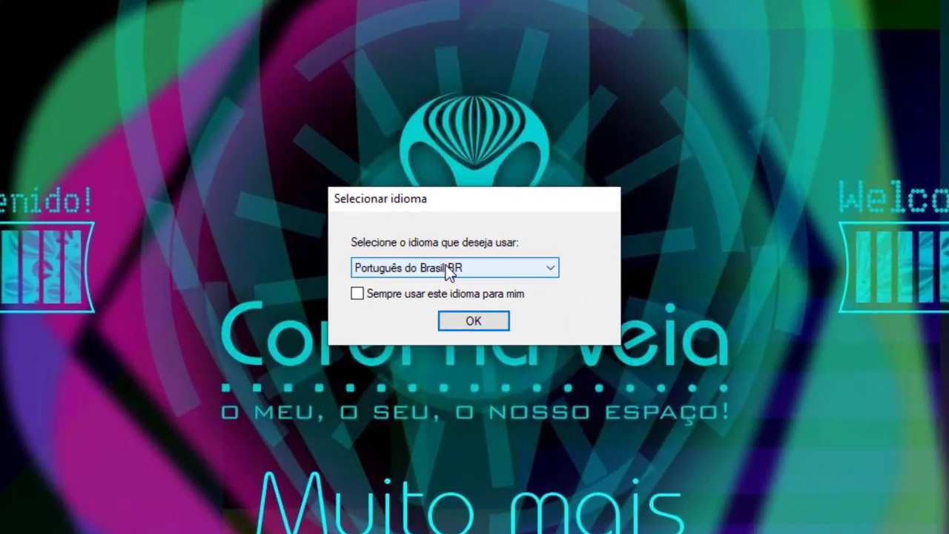
{"action": "left_click", "coordinate": [433, 268]}
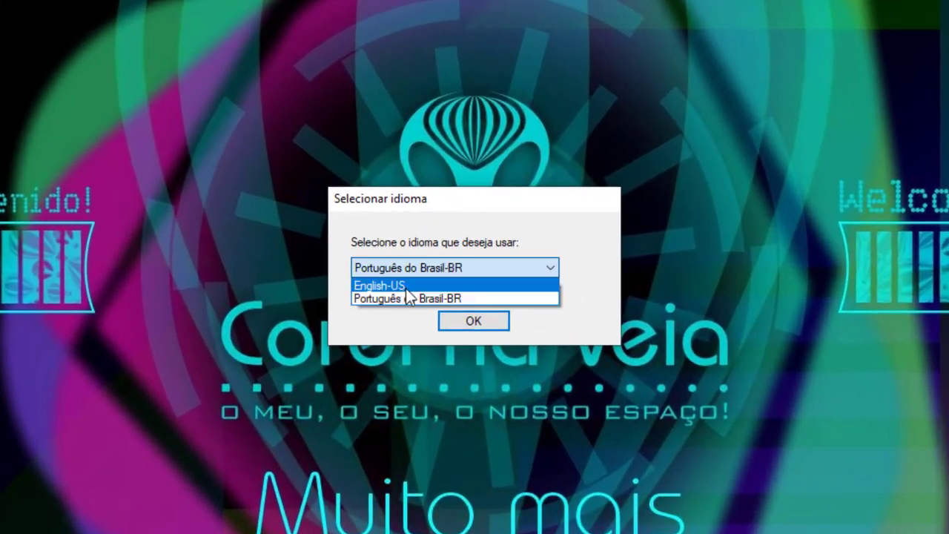
{"action": "left_click", "coordinate": [415, 298]}
{"action": "left_click", "coordinate": [490, 327]}
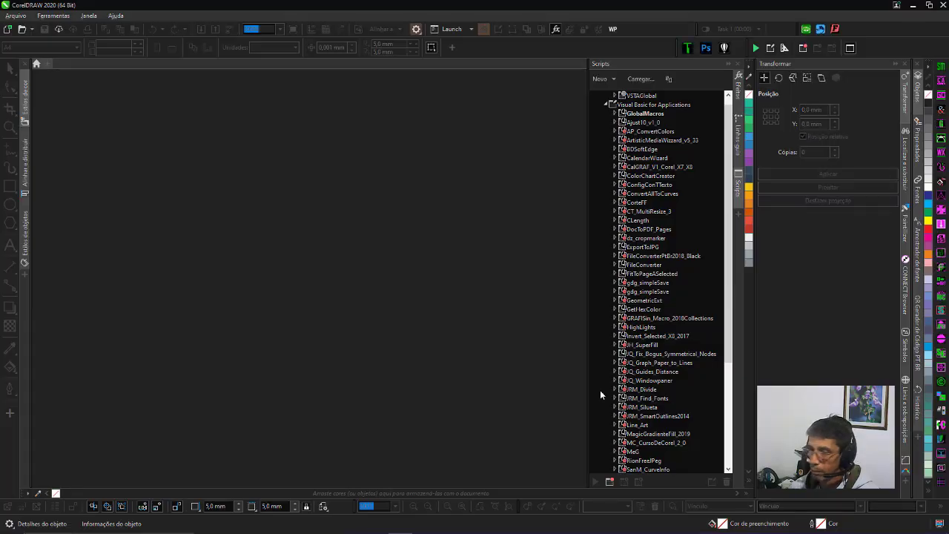
Verify Idioma da interface stays Português do Brasil-BR in Options, cancel, and close CorelDRAW 2020.
{"action": "left_click", "coordinate": [417, 33]}
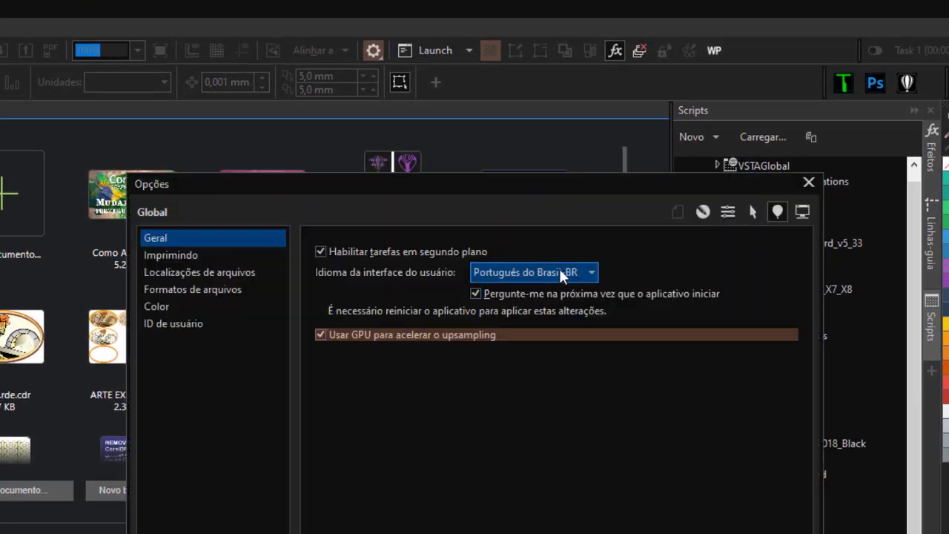
{"action": "left_click", "coordinate": [559, 268]}
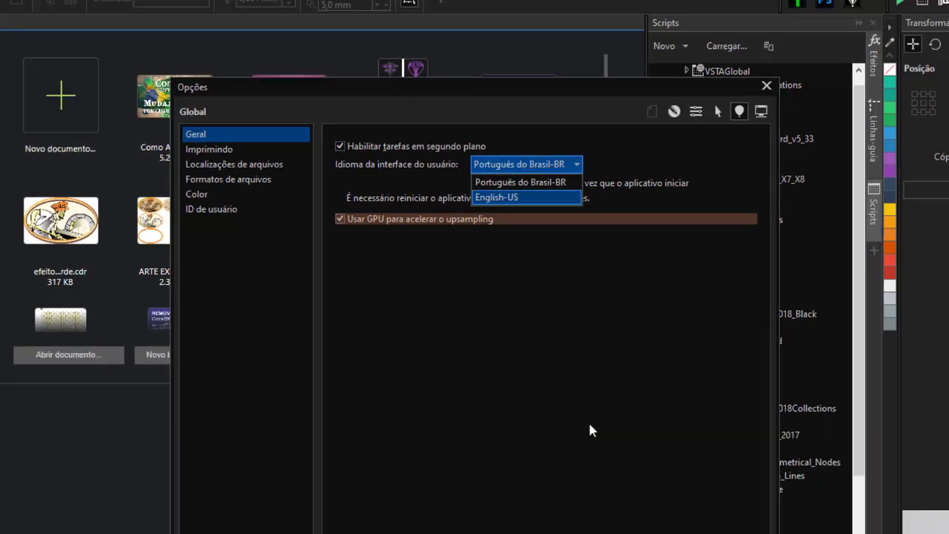
{"action": "left_click", "coordinate": [677, 437]}
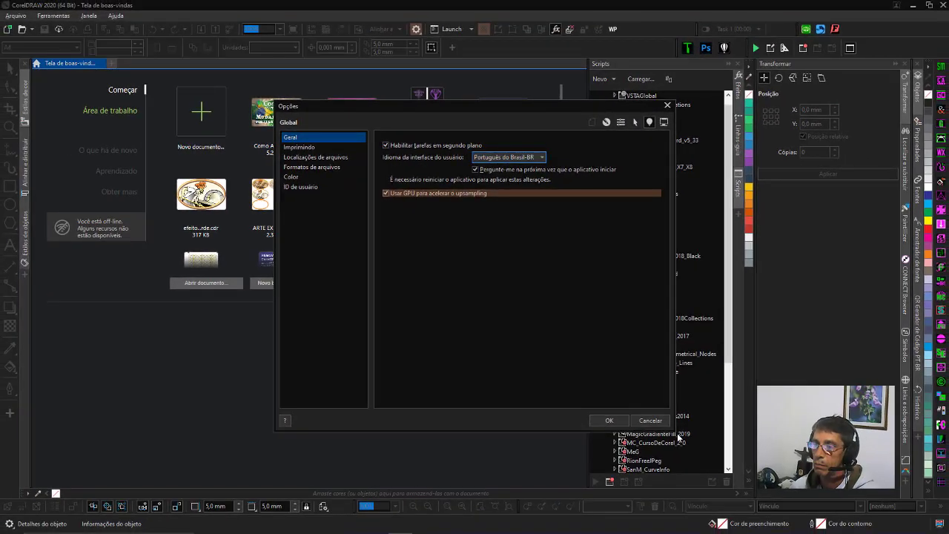
{"action": "left_click", "coordinate": [651, 421]}
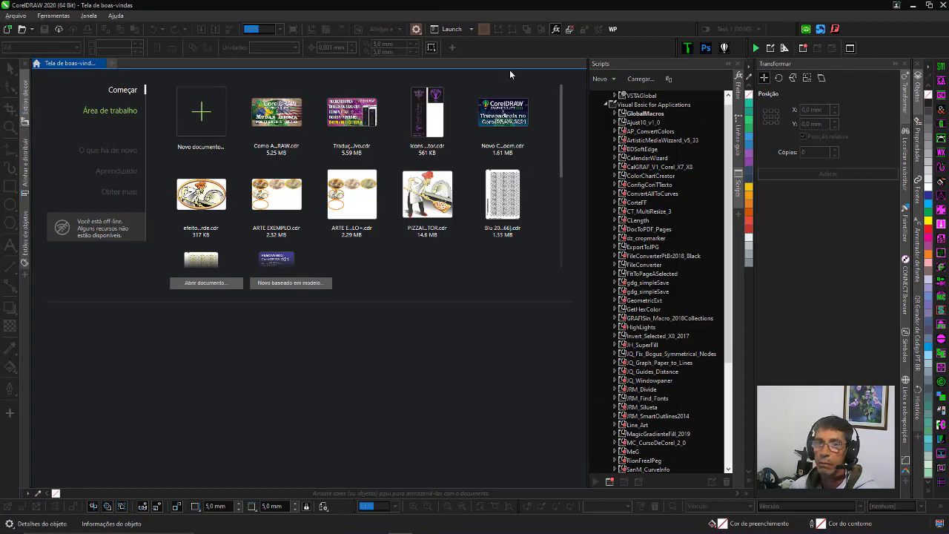
{"action": "left_click", "coordinate": [941, 7]}
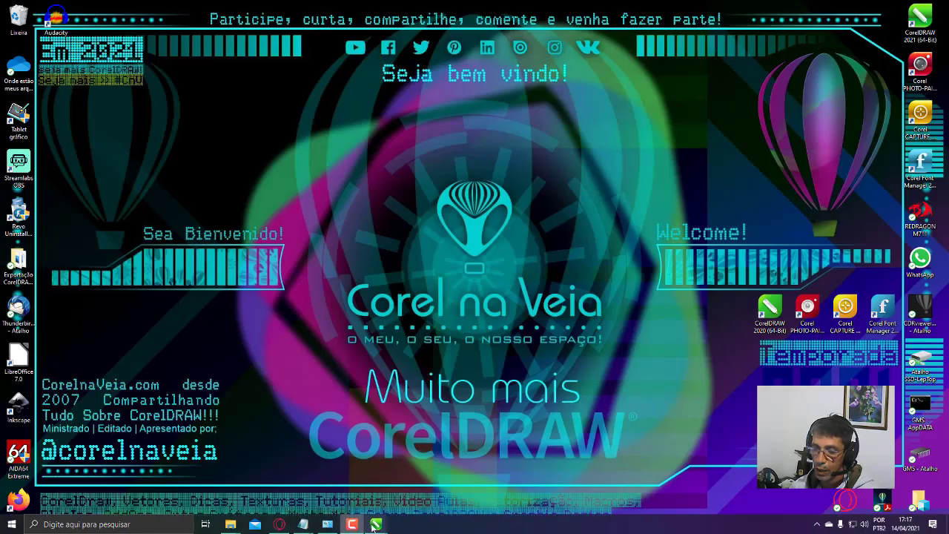
Restore the CorelDRAW 2021 window, then switch to the Explorer Languages folder.
{"action": "mouse_move", "coordinate": [376, 524]}
{"action": "left_click", "coordinate": [440, 475]}
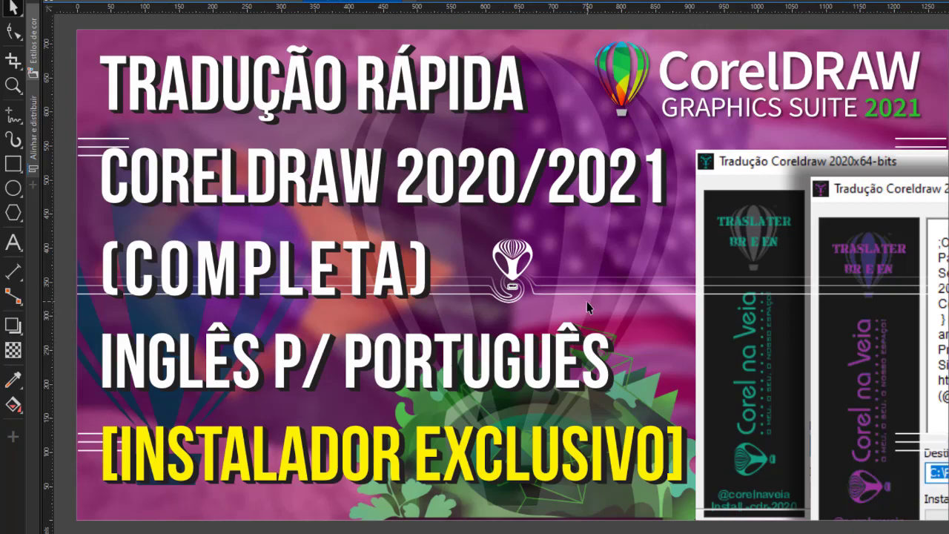
{"action": "key", "text": "alt+Tab"}
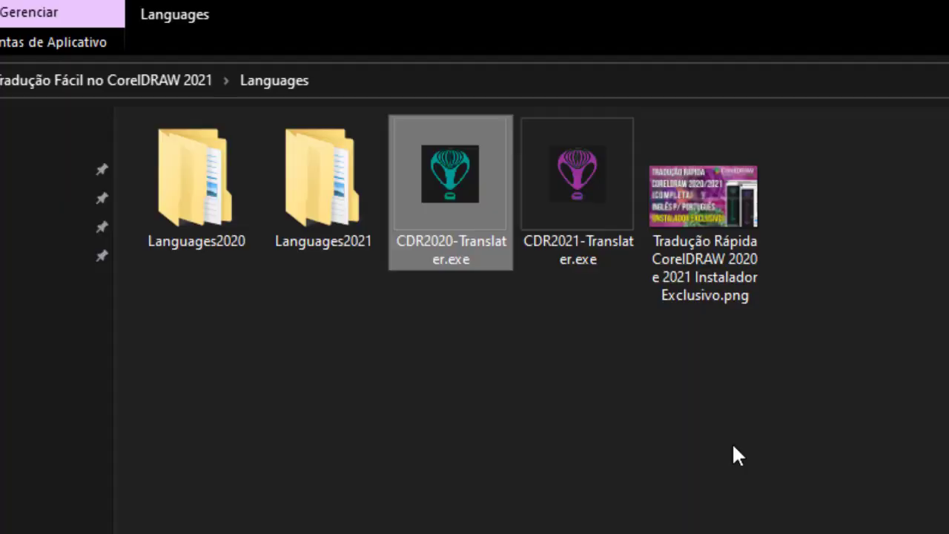
Run CDR2021-Translater.exe, accept the readme, and install into the CorelDRAW Graphics Suite 2021 folder.
{"action": "left_click", "coordinate": [734, 450]}
{"action": "left_click_drag", "start_coordinate": [614, 362], "coordinate": [523, 205]}
{"action": "left_click", "coordinate": [579, 196]}
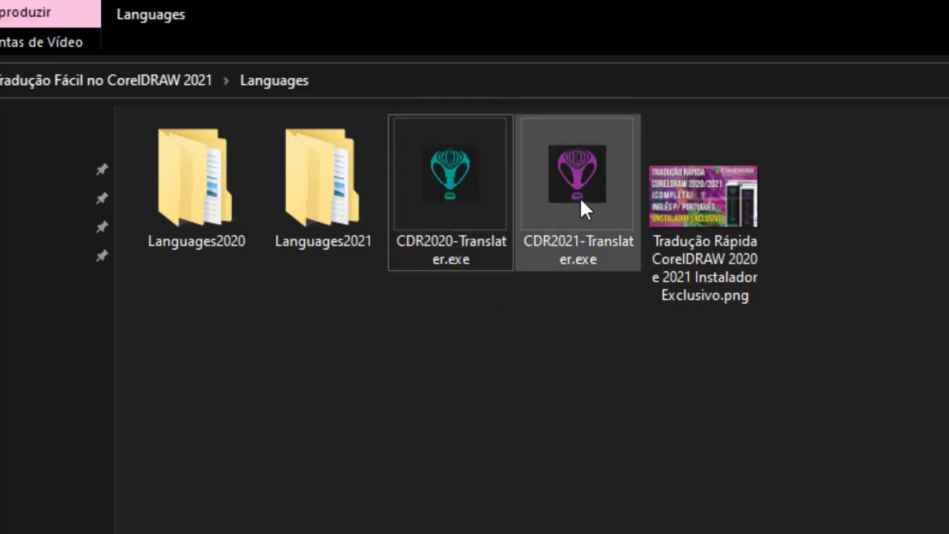
{"action": "double_click", "coordinate": [579, 195]}
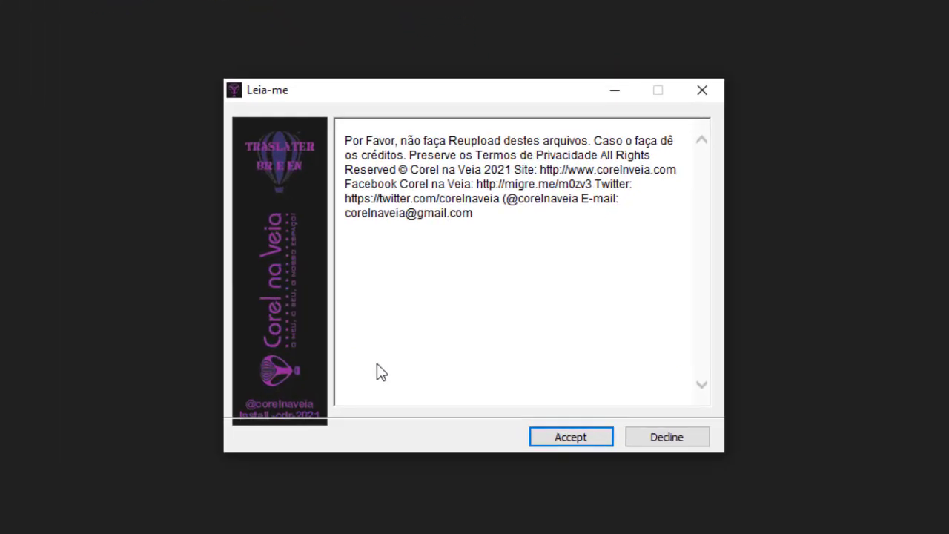
{"action": "left_click", "coordinate": [589, 443]}
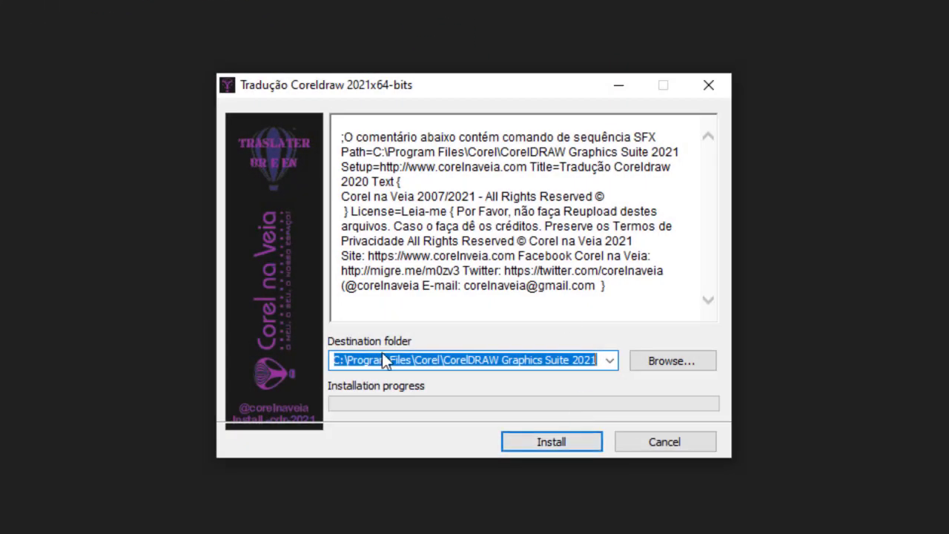
{"action": "left_click", "coordinate": [686, 444]}
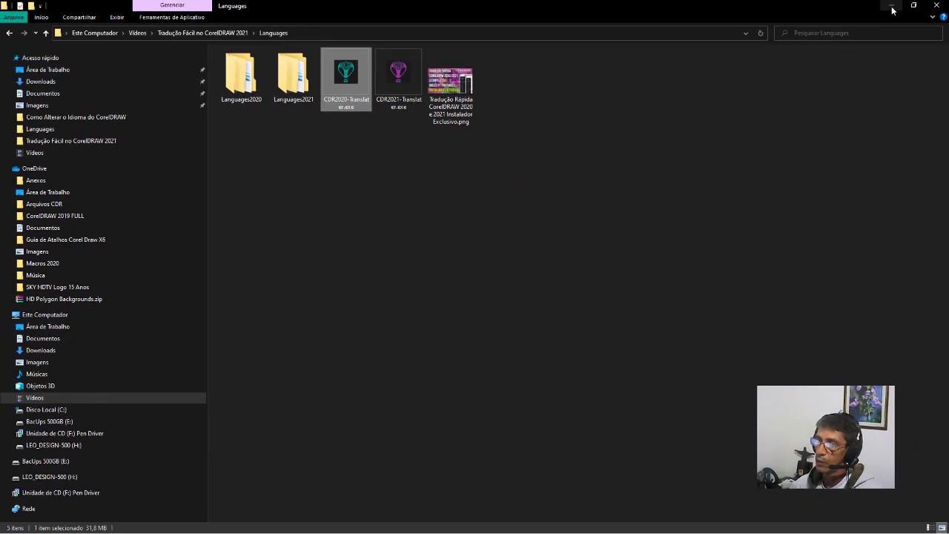
Minimize the Languages folder and switch to the browser showing YouTube 'traduzir coreldraw' results.
{"action": "left_click", "coordinate": [891, 5]}
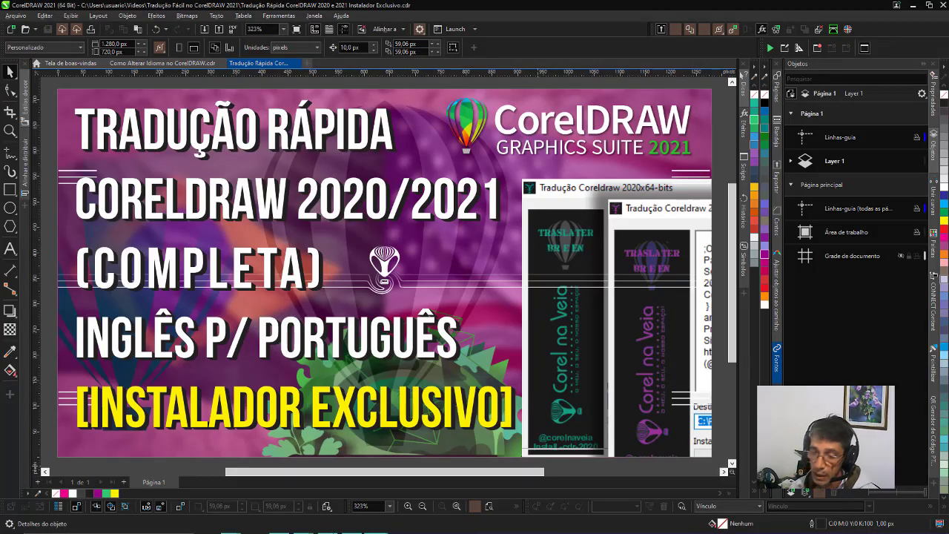
{"action": "key", "text": "alt+Tab"}
{"action": "left_click", "coordinate": [219, 223]}
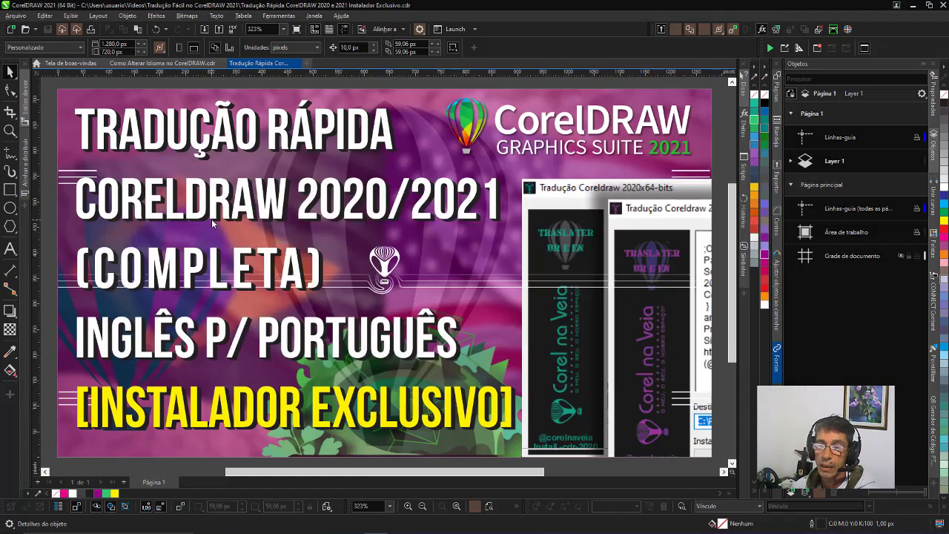
{"action": "key", "text": "alt+Tab"}
{"action": "mouse_move", "coordinate": [753, 215]}
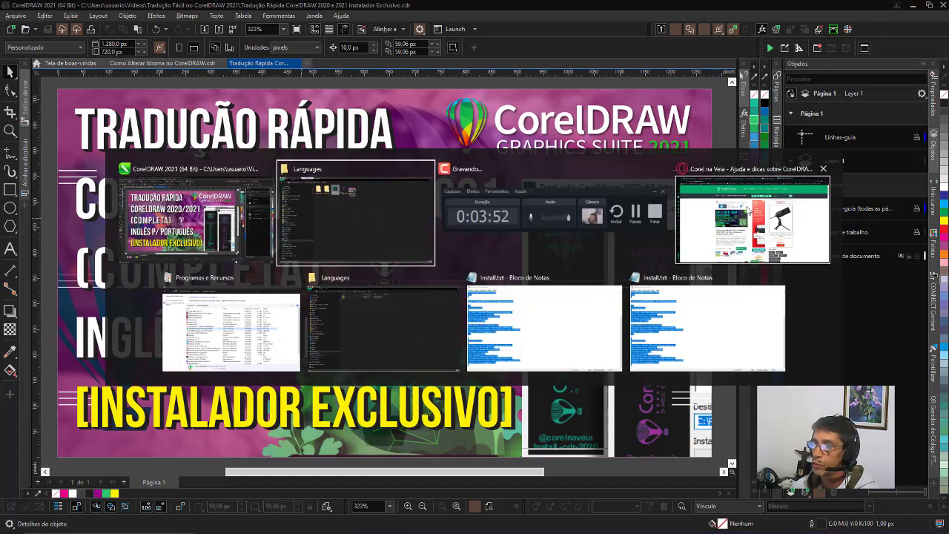
{"action": "left_click", "coordinate": [736, 214]}
Bring up the 'Como Mudar o Idioma do CorelDRAW 2021' video tab.
{"action": "left_click", "coordinate": [474, 8]}
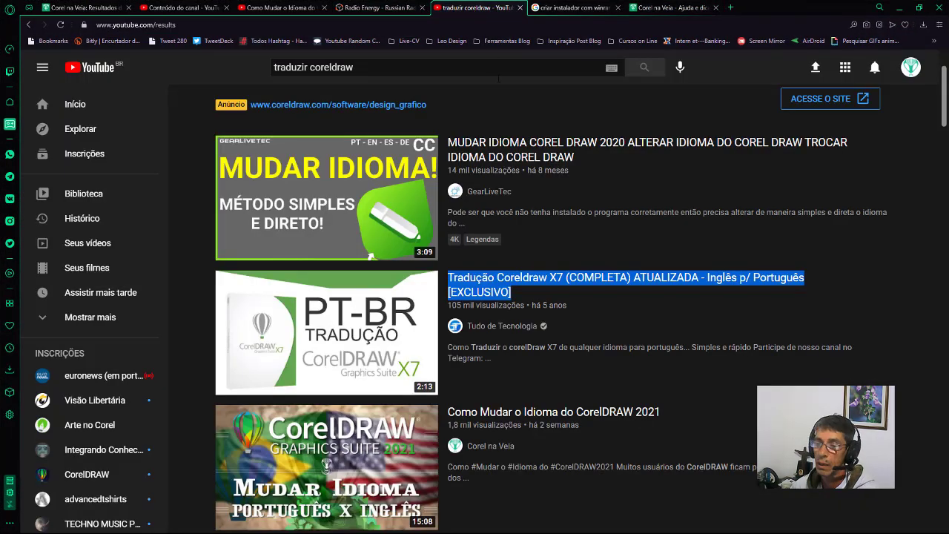
{"action": "left_click", "coordinate": [356, 8]}
{"action": "left_click", "coordinate": [282, 7]}
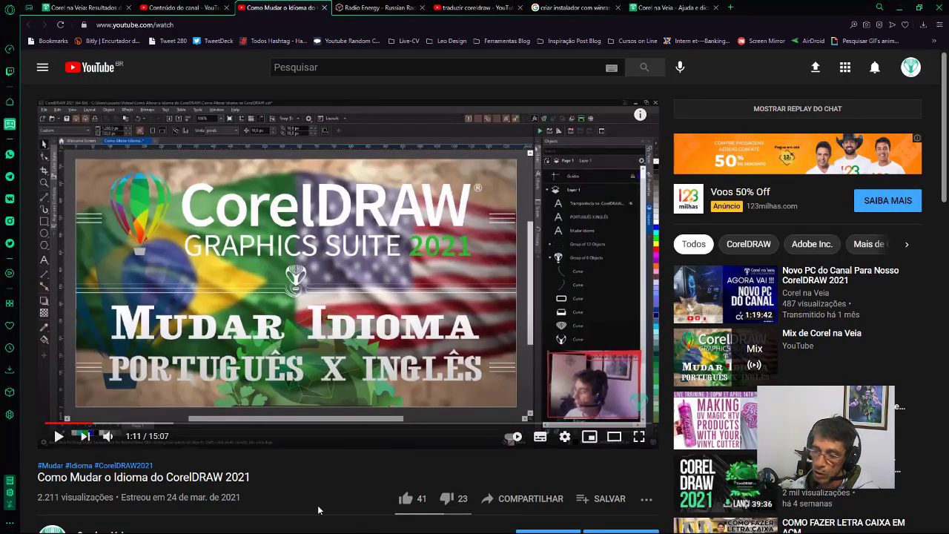
Scroll through the video's comments and back up, then minimize the browser.
{"action": "scroll", "coordinate": [292, 487], "scroll_direction": "down", "scroll_amount": 2}
{"action": "scroll", "coordinate": [275, 444], "scroll_direction": "down", "scroll_amount": 2}
{"action": "scroll", "coordinate": [255, 413], "scroll_direction": "down", "scroll_amount": 3}
{"action": "scroll", "coordinate": [257, 413], "scroll_direction": "down", "scroll_amount": 1}
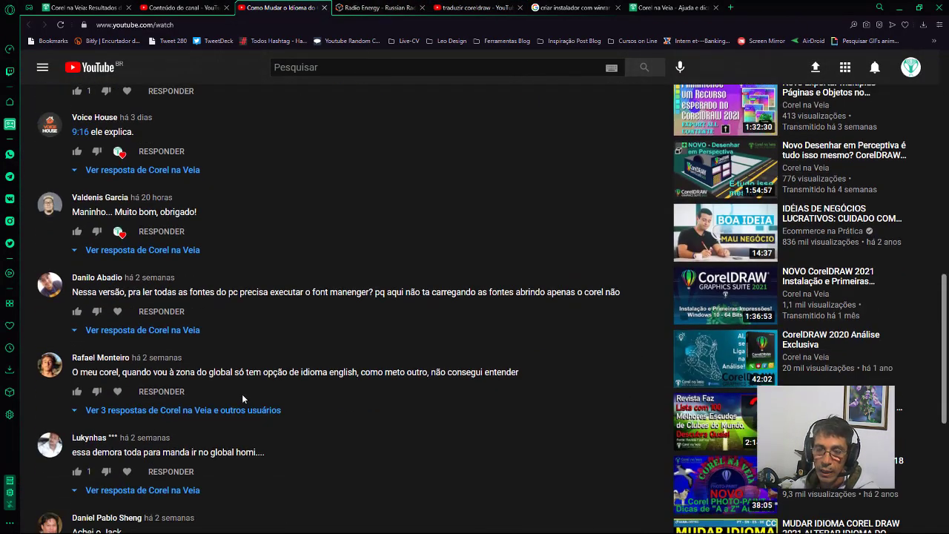
{"action": "scroll", "coordinate": [242, 393], "scroll_direction": "up", "scroll_amount": 2}
{"action": "scroll", "coordinate": [245, 364], "scroll_direction": "up", "scroll_amount": 3}
{"action": "scroll", "coordinate": [253, 347], "scroll_direction": "up", "scroll_amount": 3}
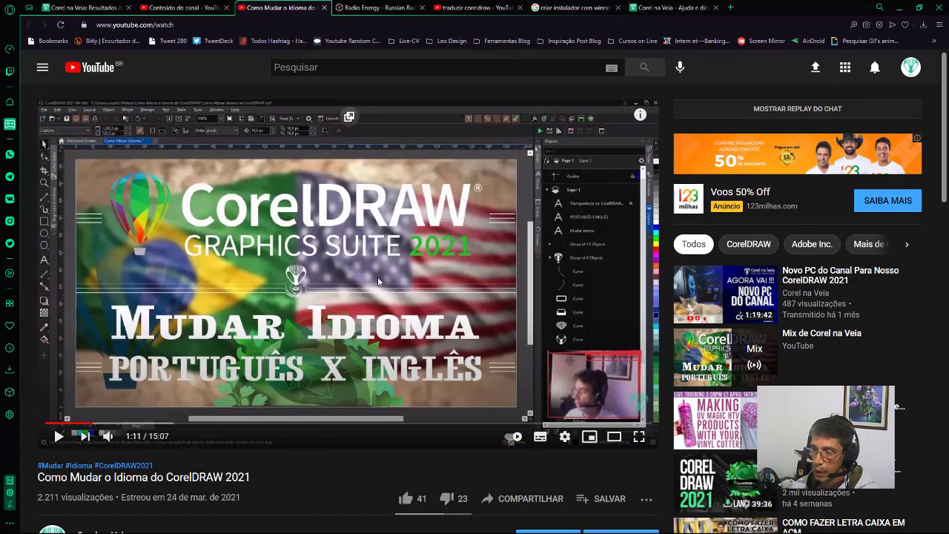
{"action": "left_click", "coordinate": [900, 8]}
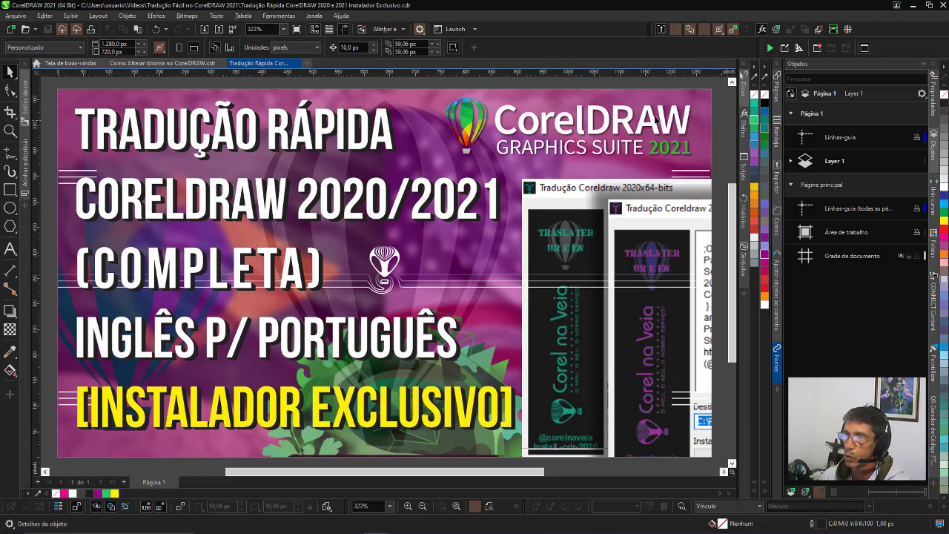
{"action": "left_click", "coordinate": [916, 7]}
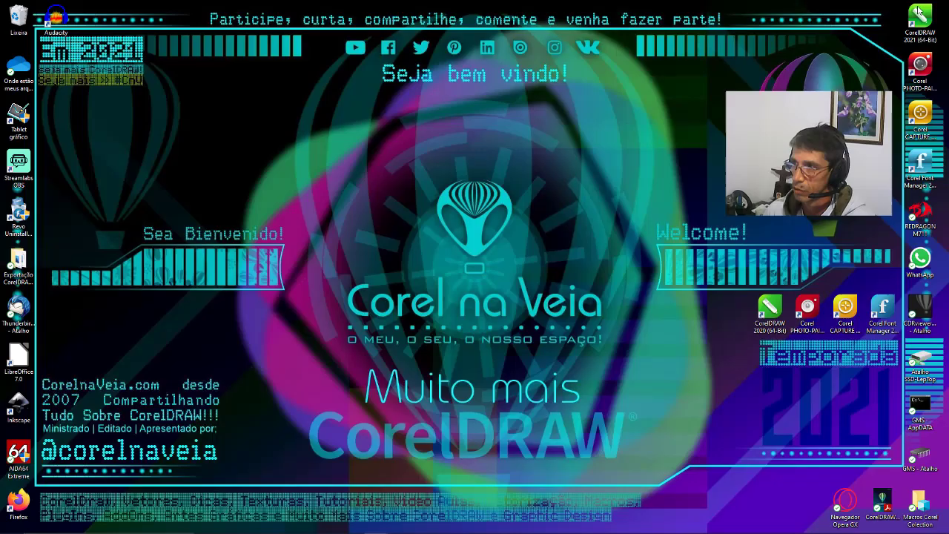